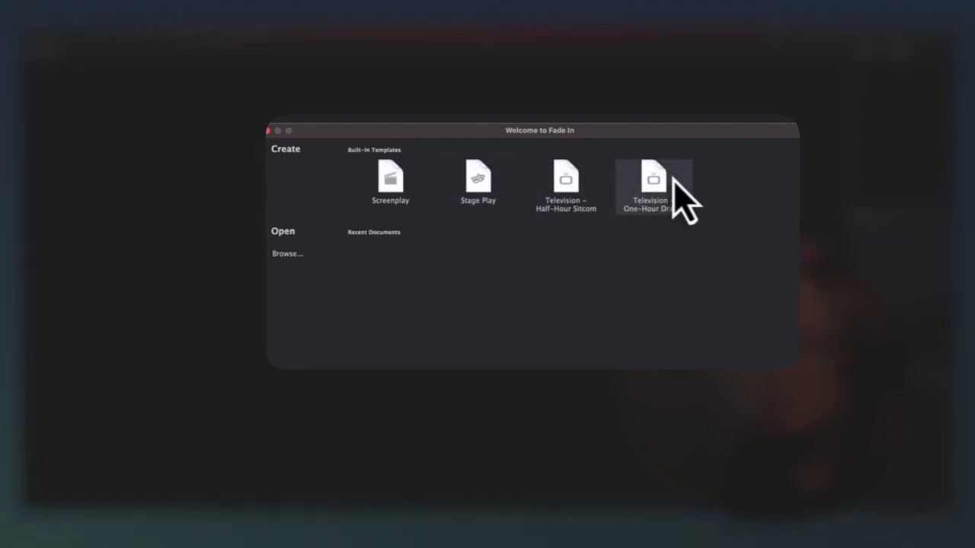
Step: Start a new script from the Screenplay template and show its title page
click(388, 183)
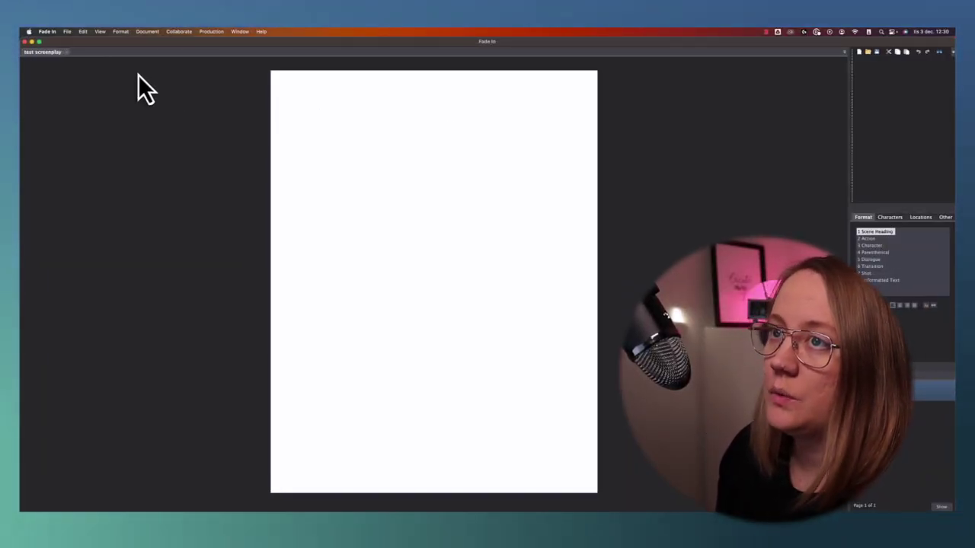
click(147, 31)
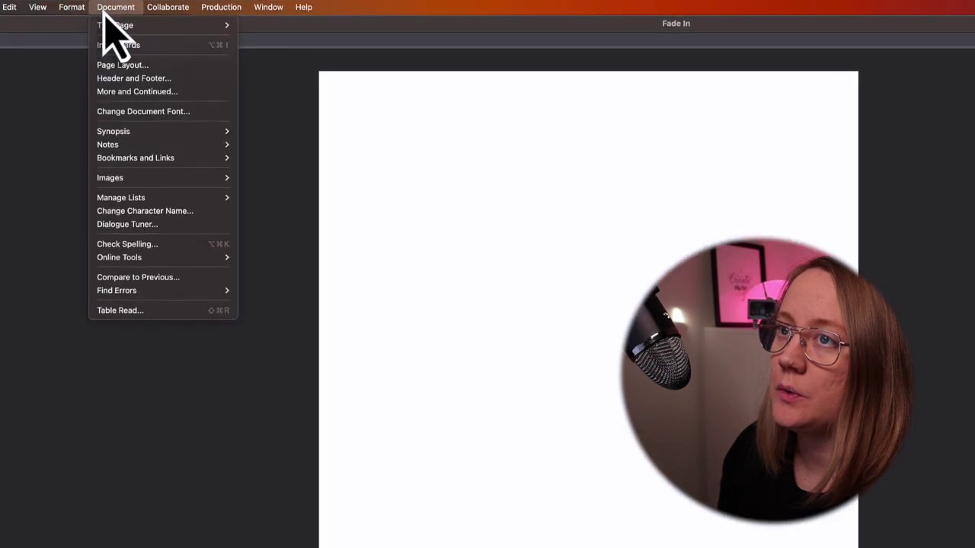
mouse_move(153, 44)
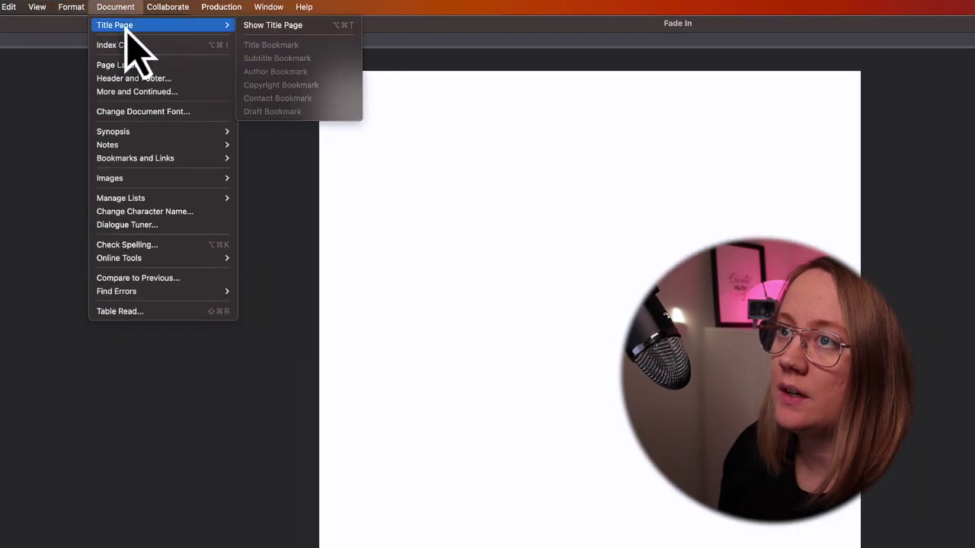
click(271, 26)
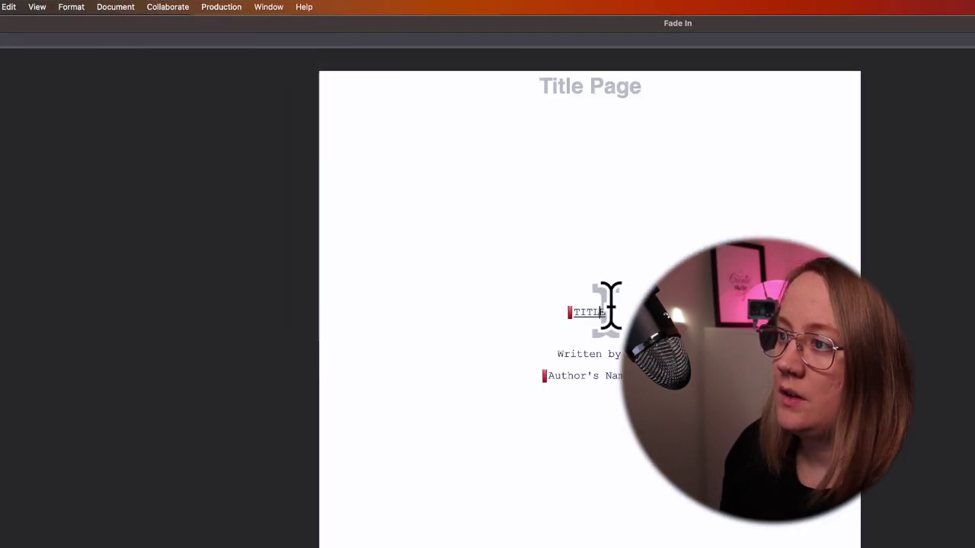
Step: Replace the title placeholder with 'My script' and fill in the author's name
drag(610, 305, 570, 302)
text(M)
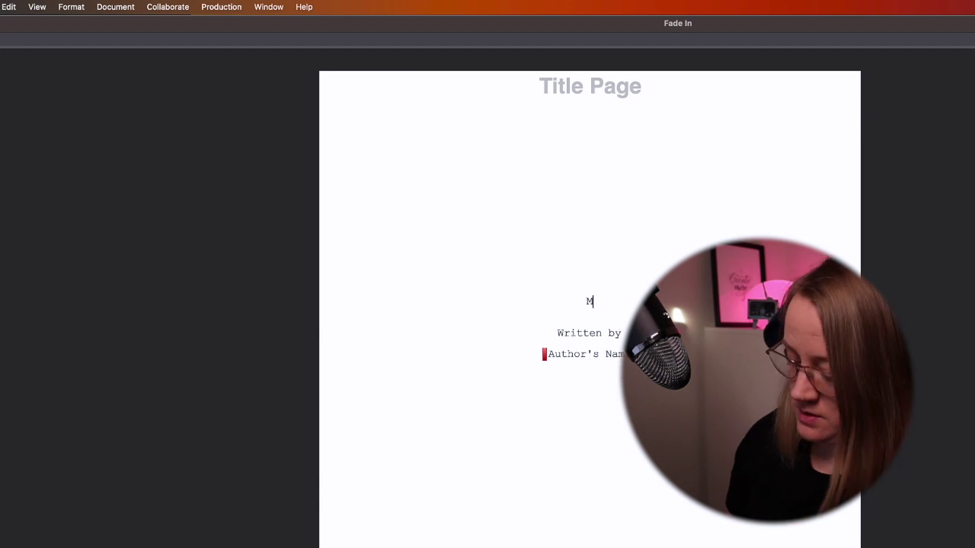
text(y script)
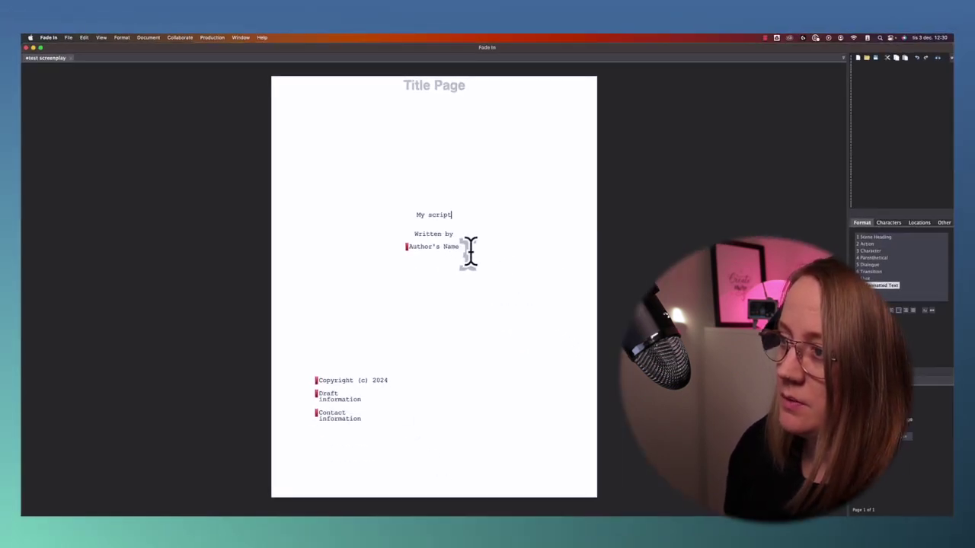
drag(645, 354, 568, 353)
drag(419, 246, 399, 246)
text(Maria)
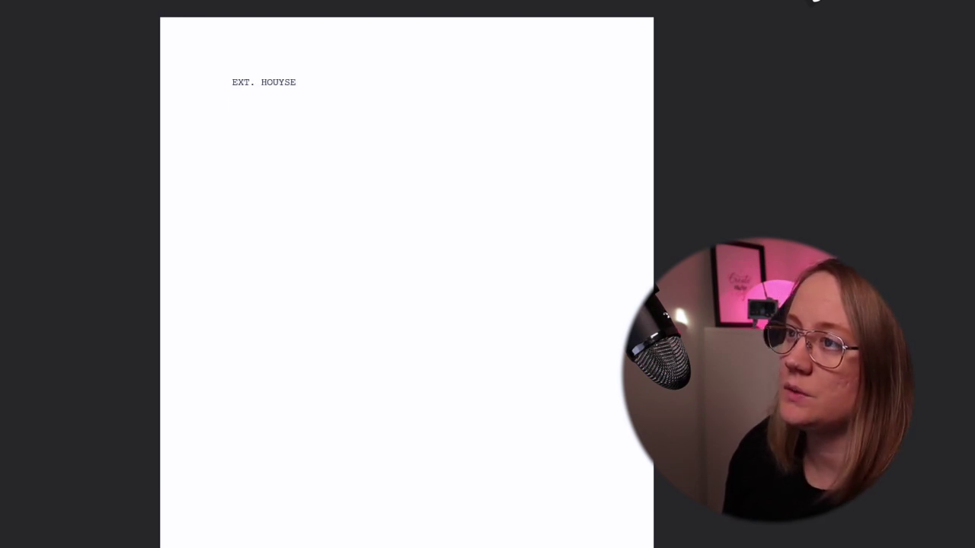
Step: Write the scene heading 'EXT. HOUSE - NIGHT' and begin the action line 'The wind'
text(E - NIGHT)
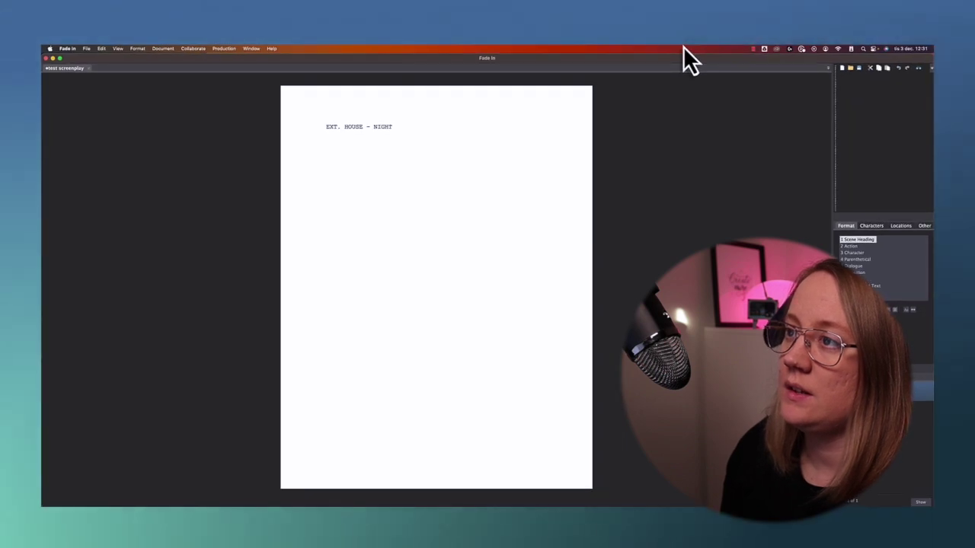
key(Return)
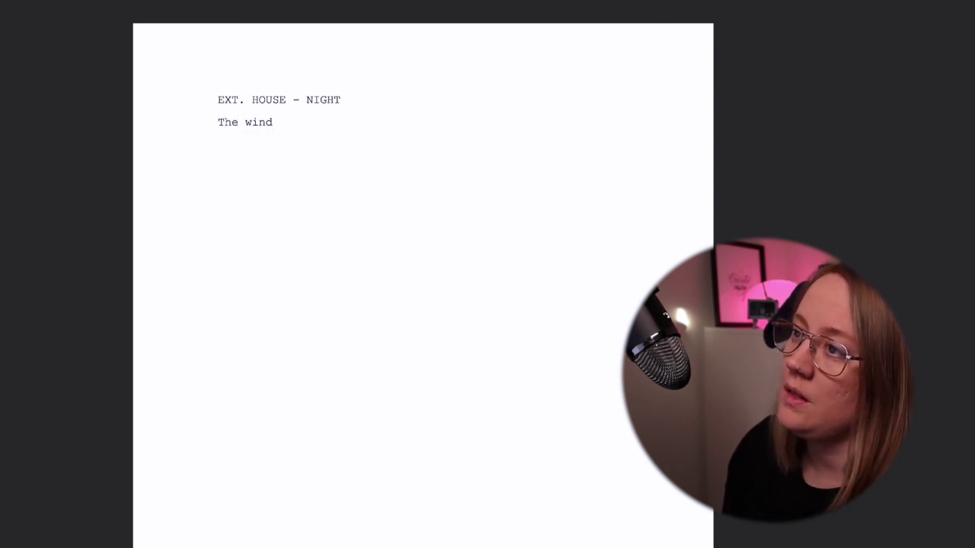
text(s on a tree.)
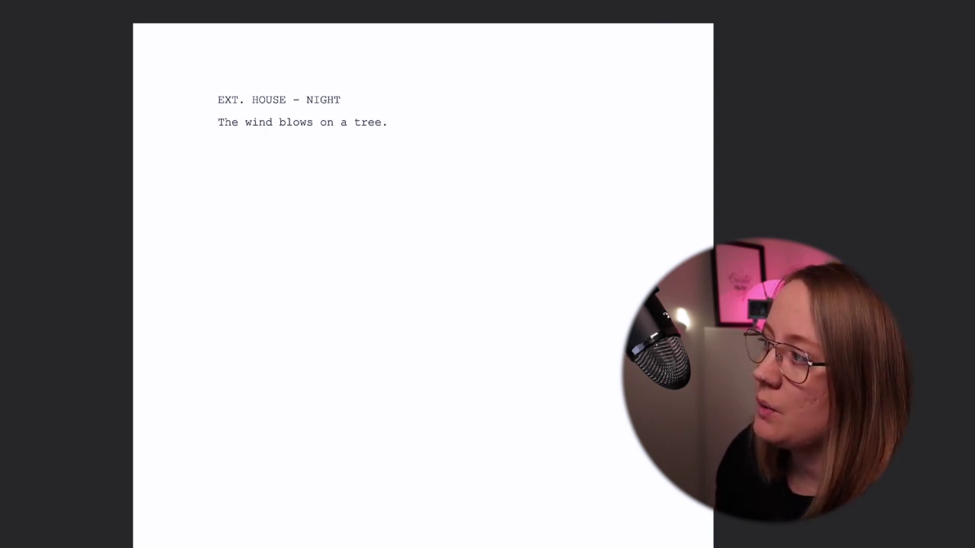
Step: Enter the character name MARIA and format the following lines as Dialogue and Character
text(MA)
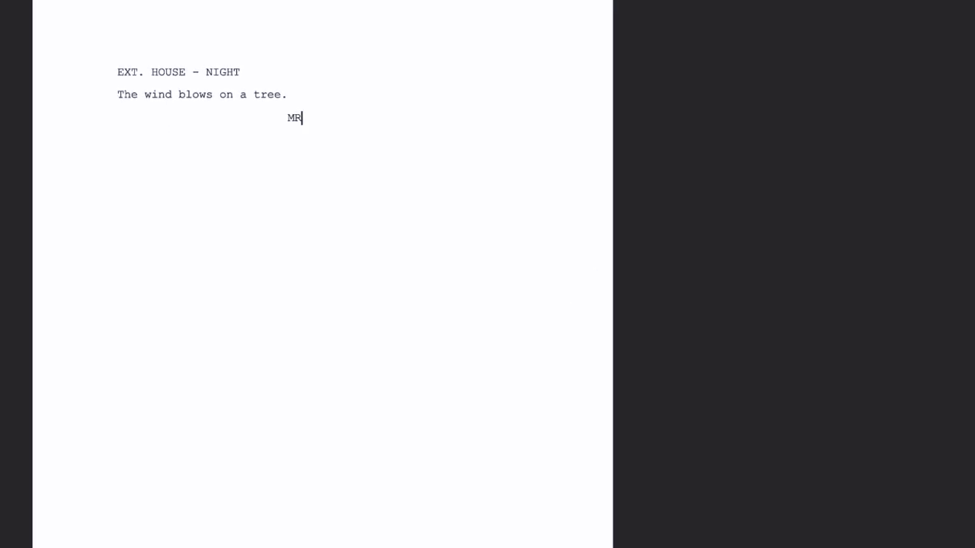
text(RIA)
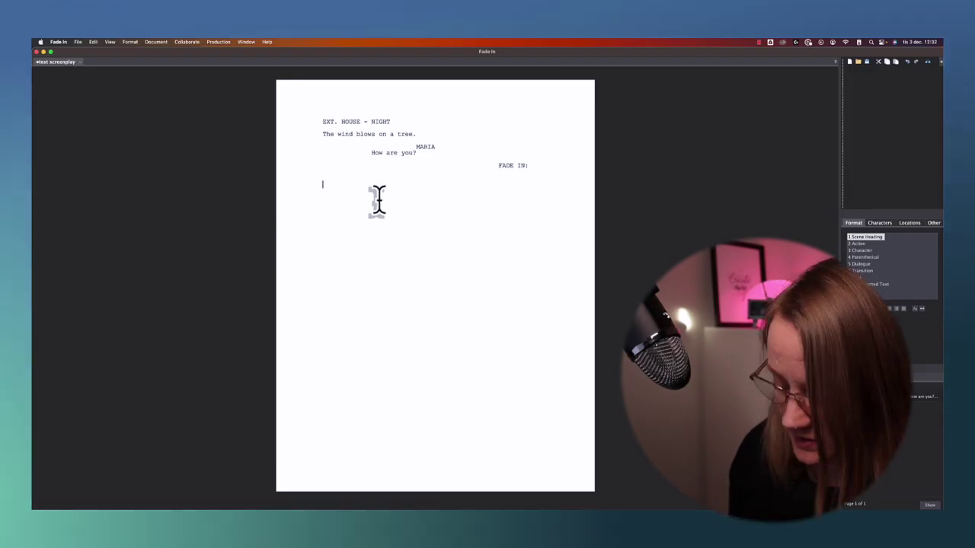
key(super+5)
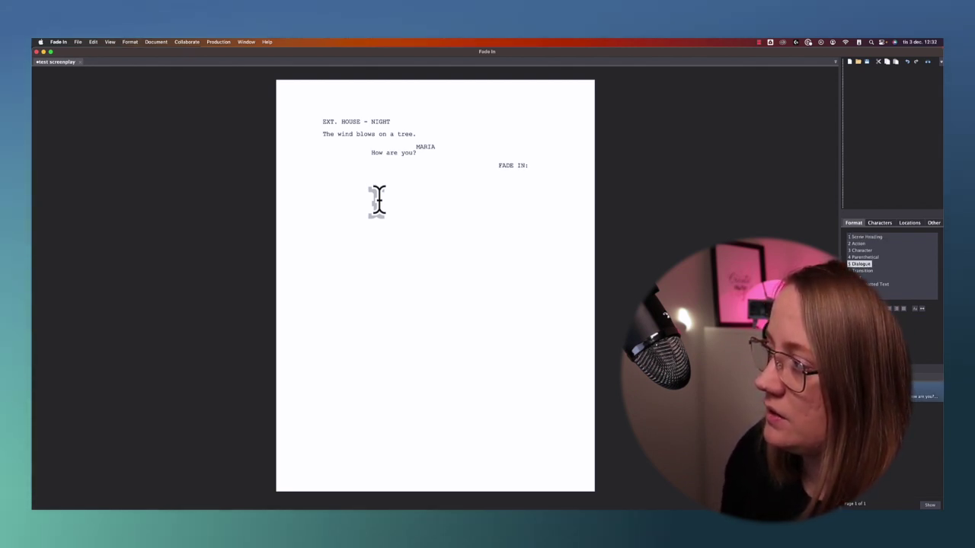
key(super+3)
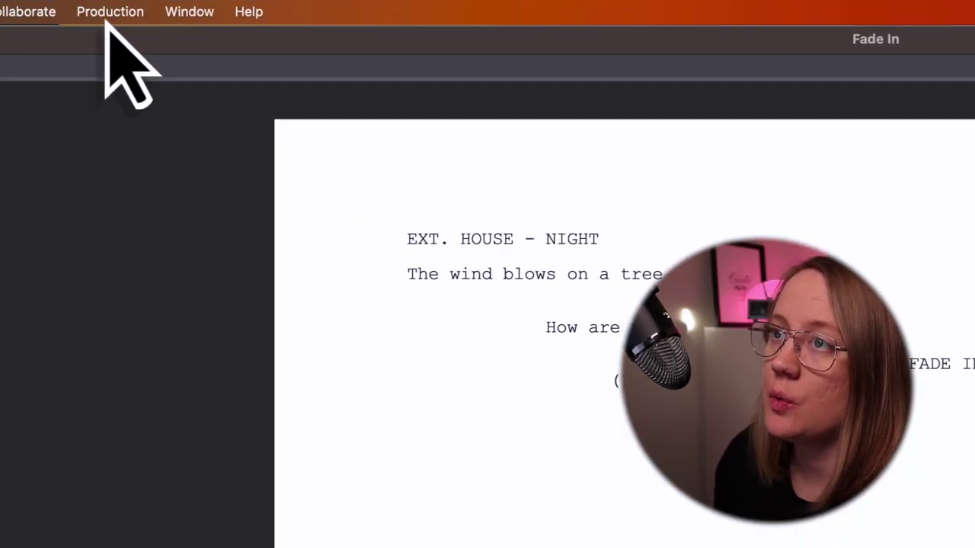
Step: Enable scene numbering on left and right, labelling EXT. HOUSE - NIGHT as scene 1
click(107, 16)
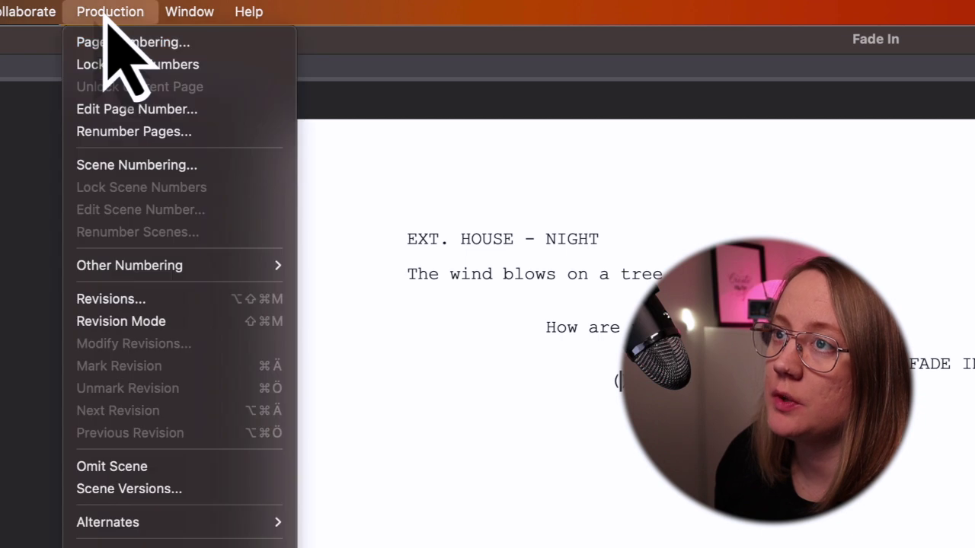
click(151, 172)
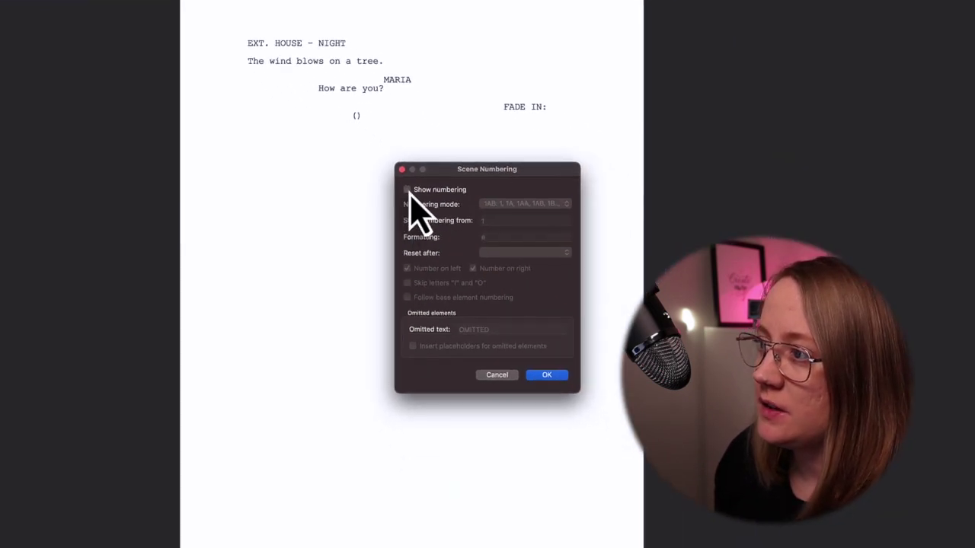
click(407, 189)
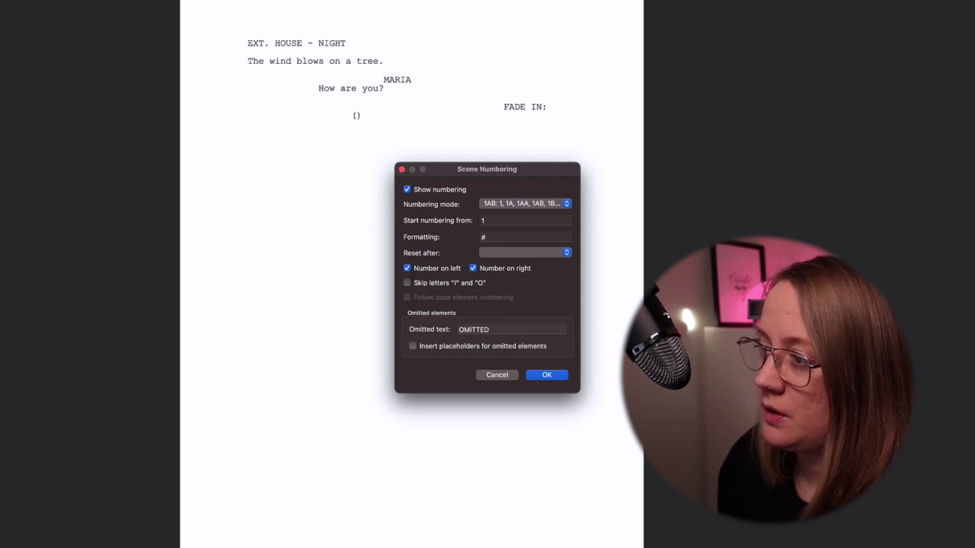
click(554, 380)
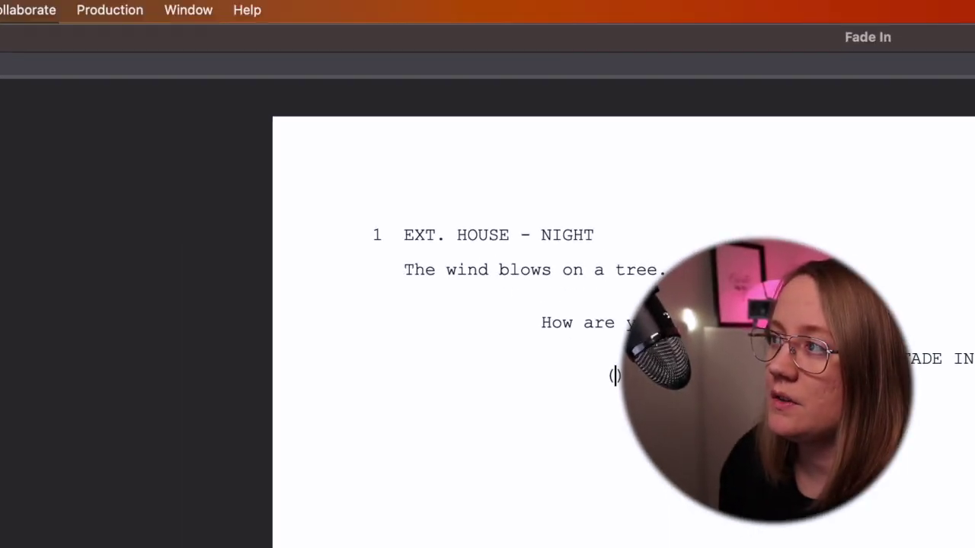
Step: Keep page numbering in 1AB mode starting from 1, then check page 2 is numbered '2.'
click(85, 13)
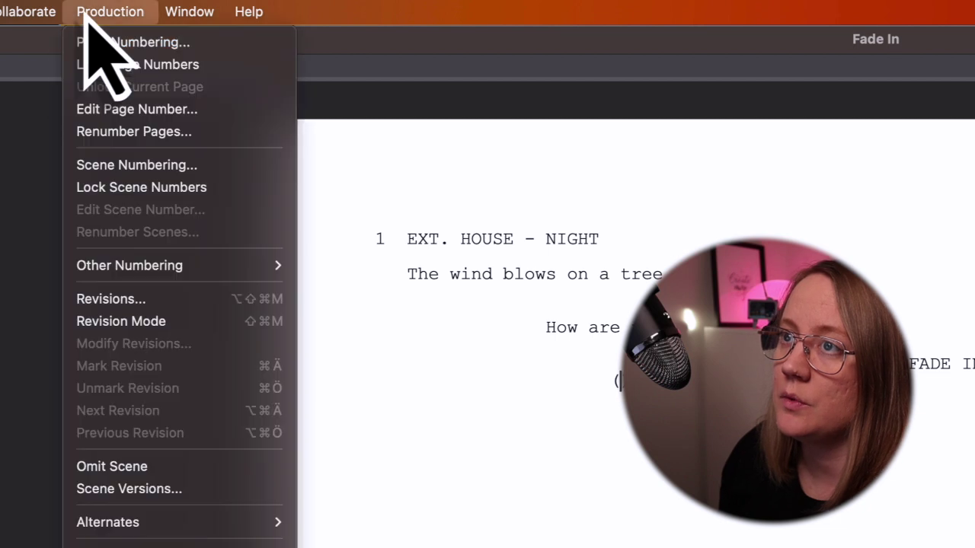
click(134, 43)
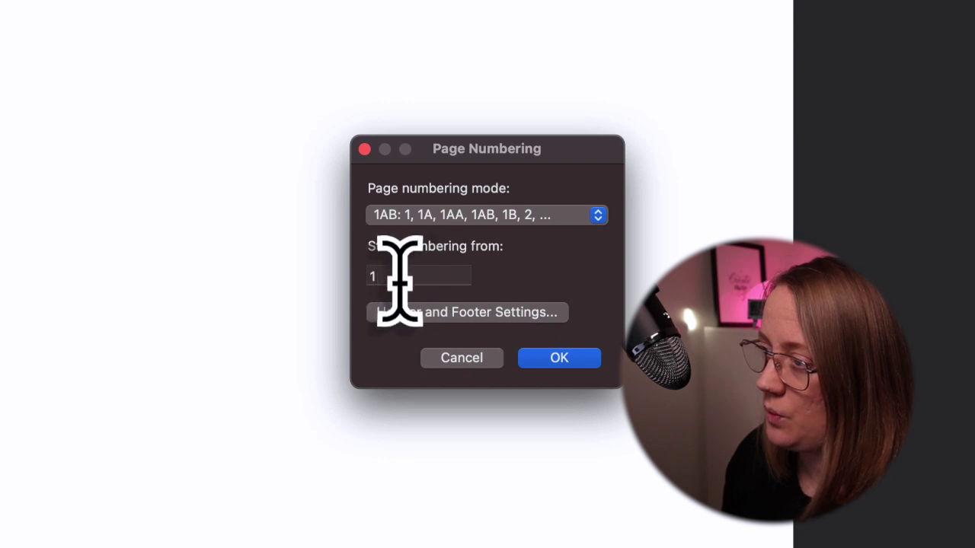
click(573, 358)
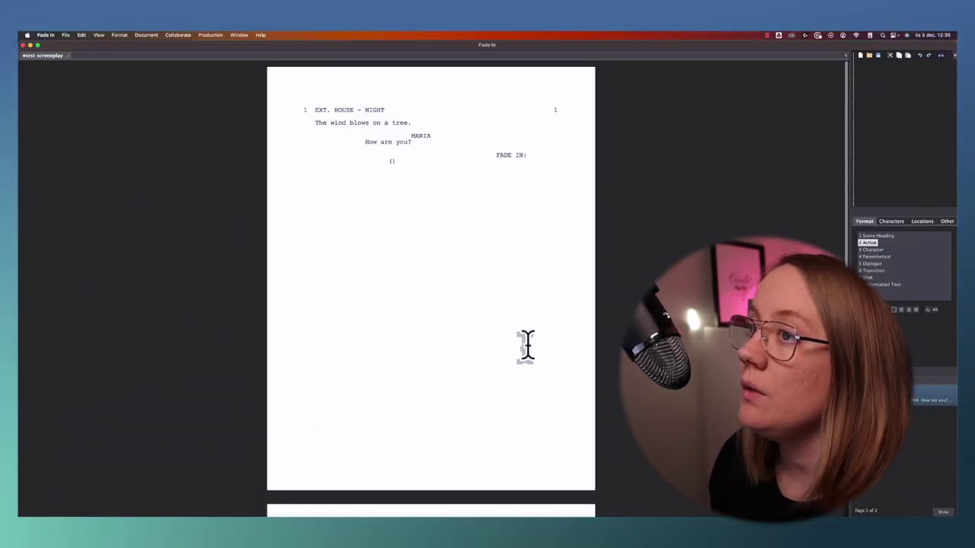
scroll(524, 339, down, 2)
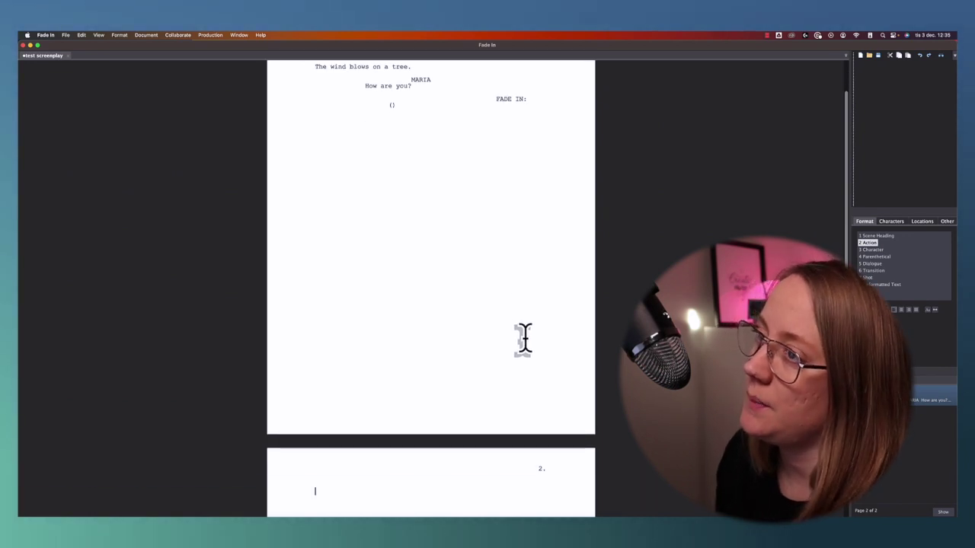
scroll(524, 339, up, 2)
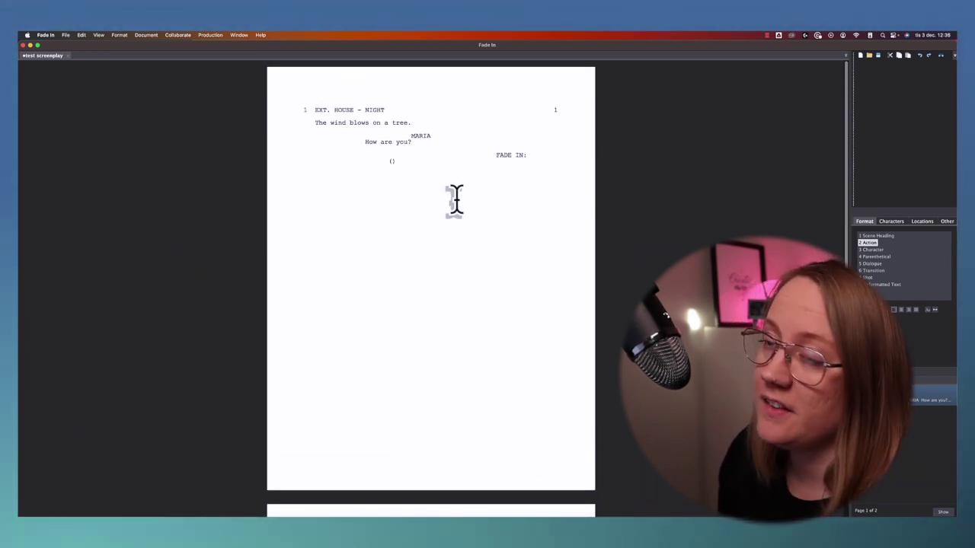
scroll(460, 198, down, 6)
scroll(460, 198, down, 1)
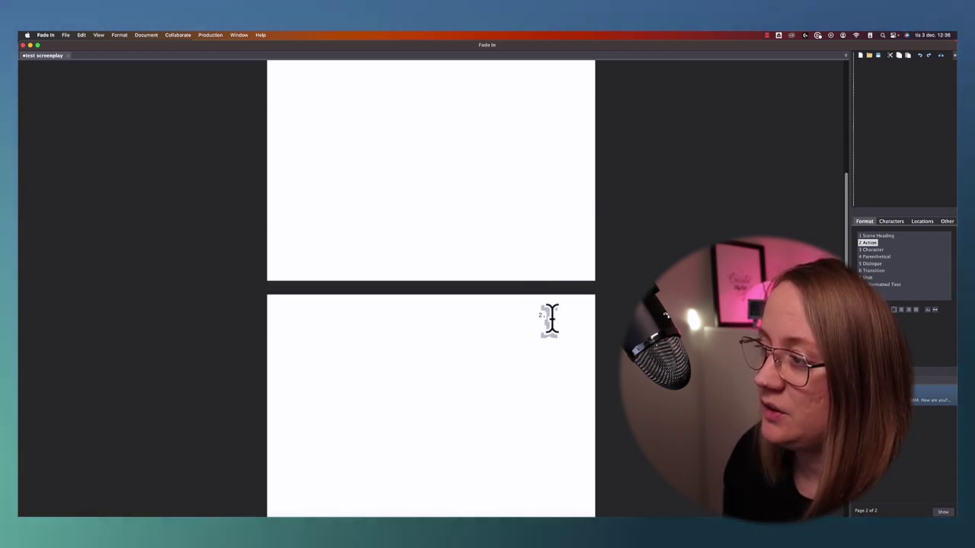
scroll(550, 316, up, 7)
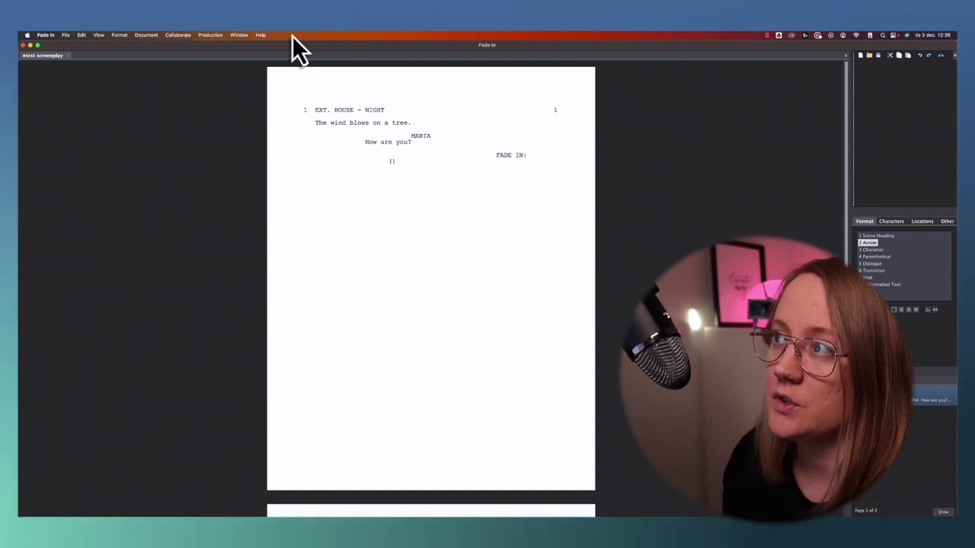
Step: Choose Blue as the current revision colour in the Revisions dialog
click(212, 35)
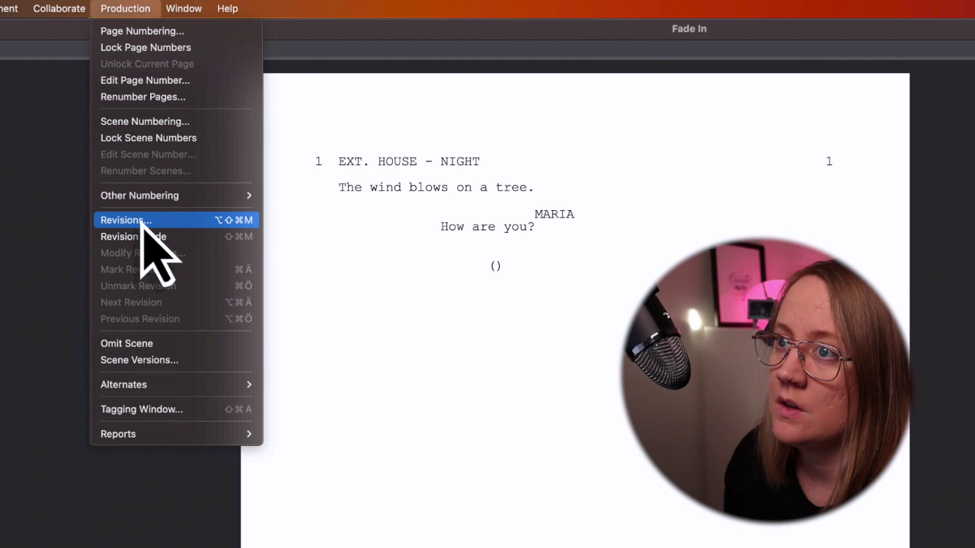
click(122, 219)
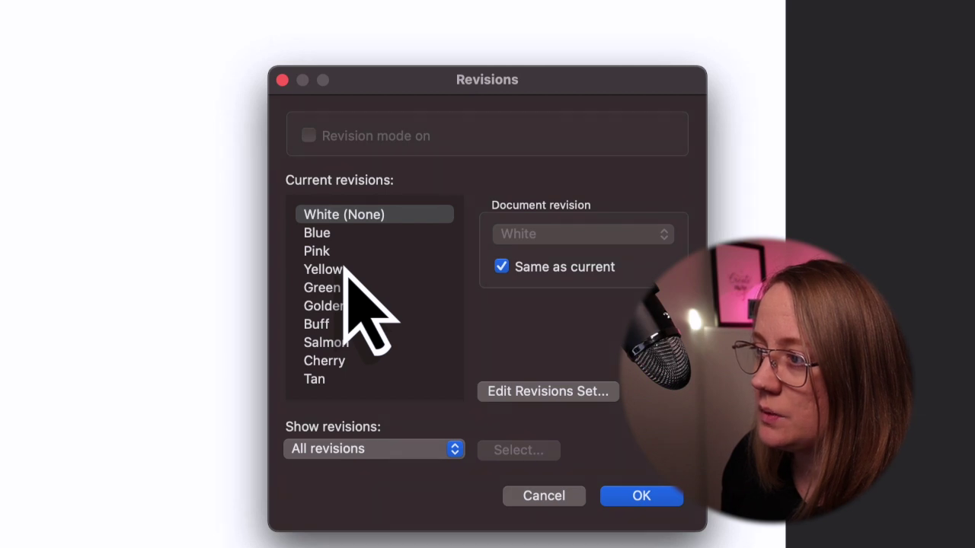
click(333, 235)
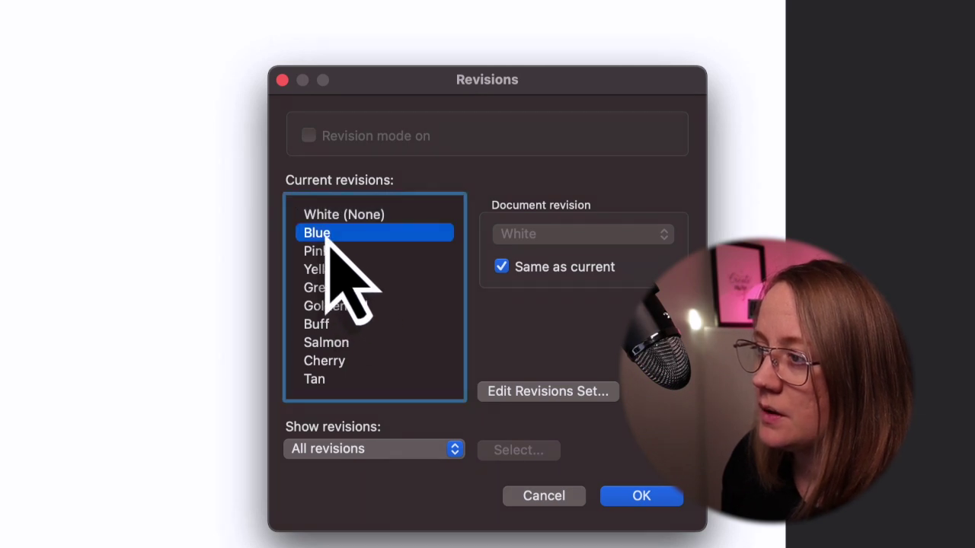
click(646, 498)
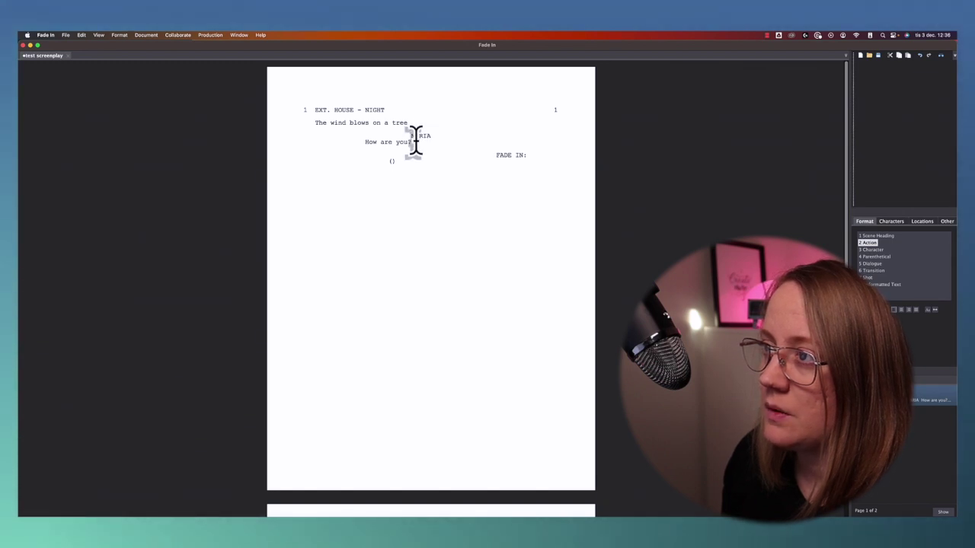
Step: Change Maria's dialogue to 'How are you doing?' and start a new paragraph
key(BackSpace)
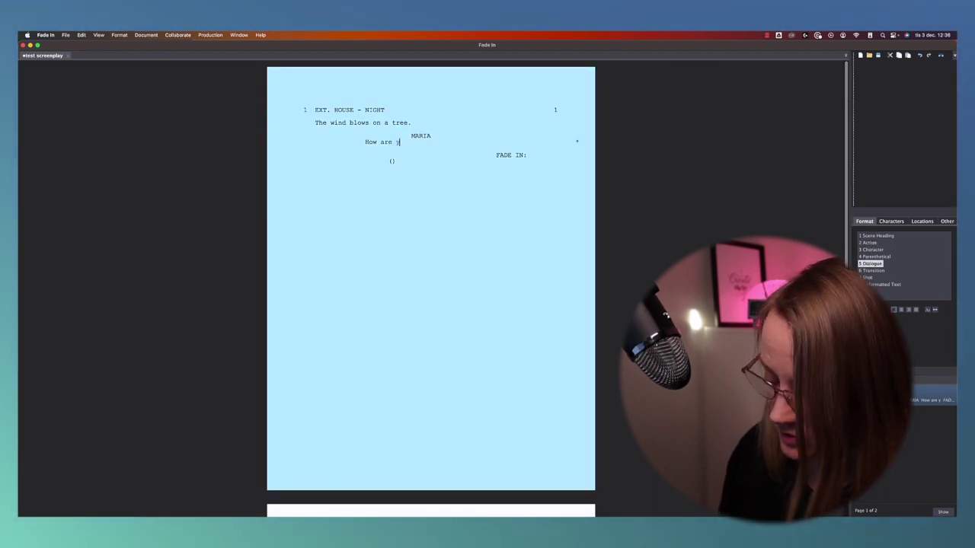
text(you doing?)
key(Return)
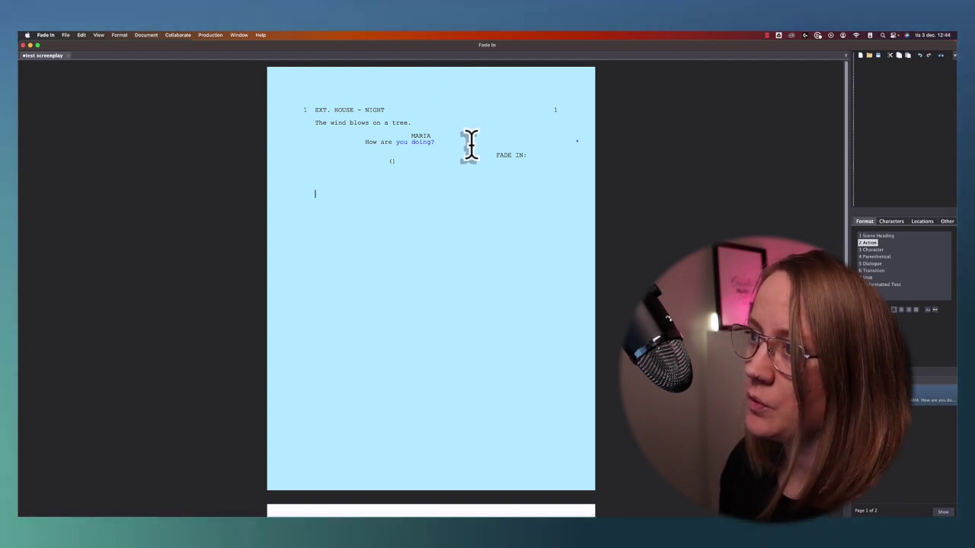
Step: Set the Revisions dialog's Show revisions option to Hide revisions
click(211, 35)
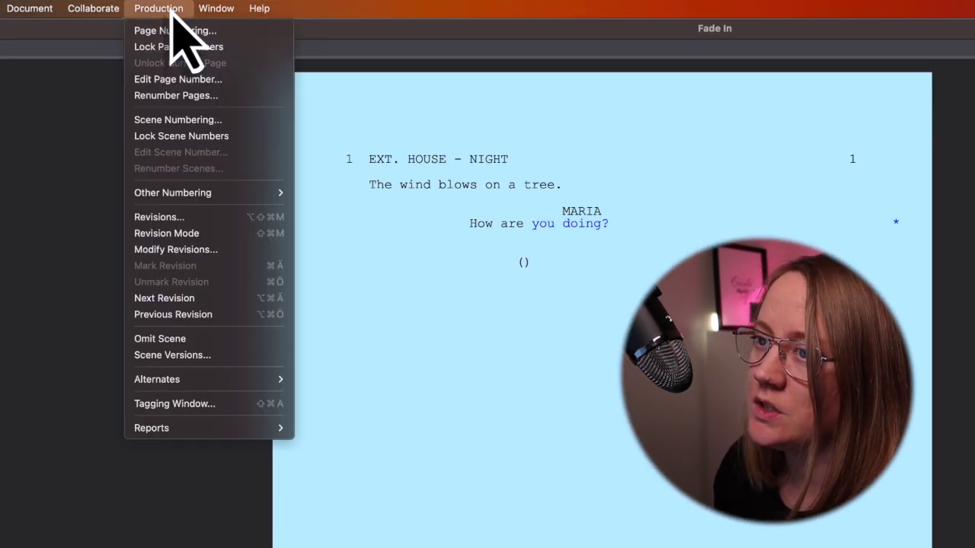
click(186, 217)
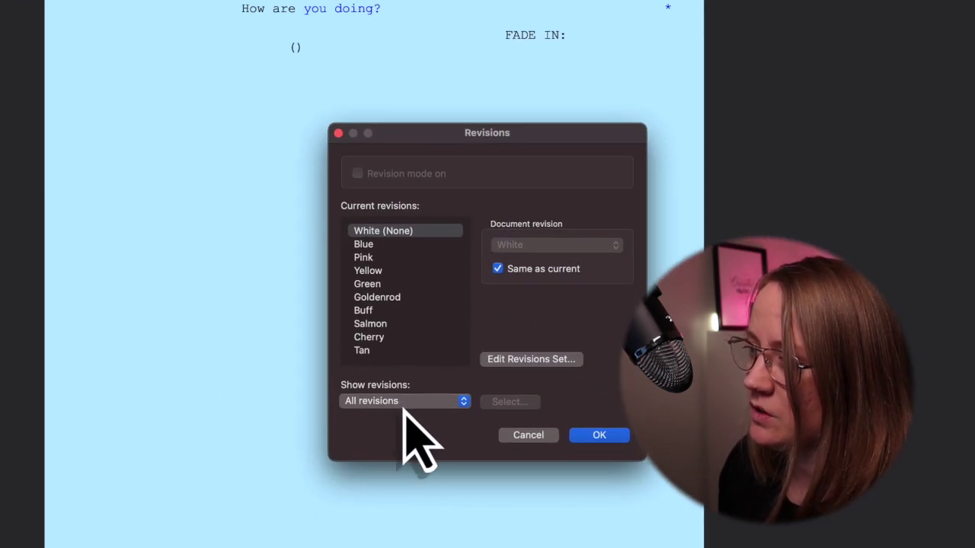
click(404, 404)
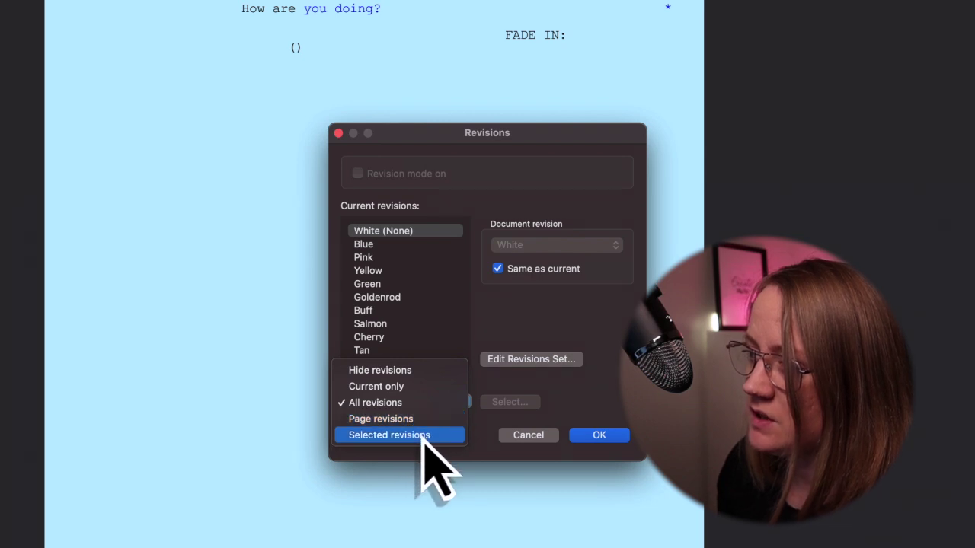
click(397, 371)
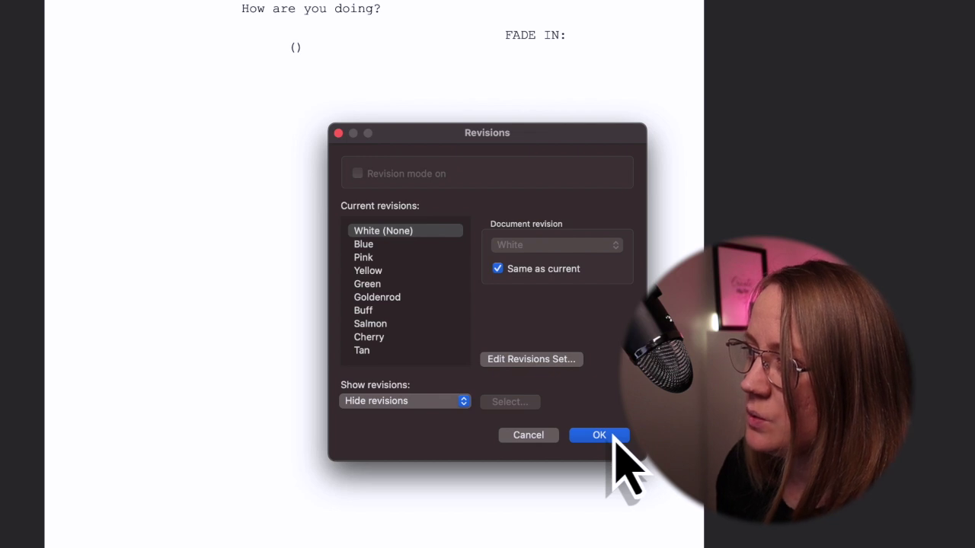
click(602, 435)
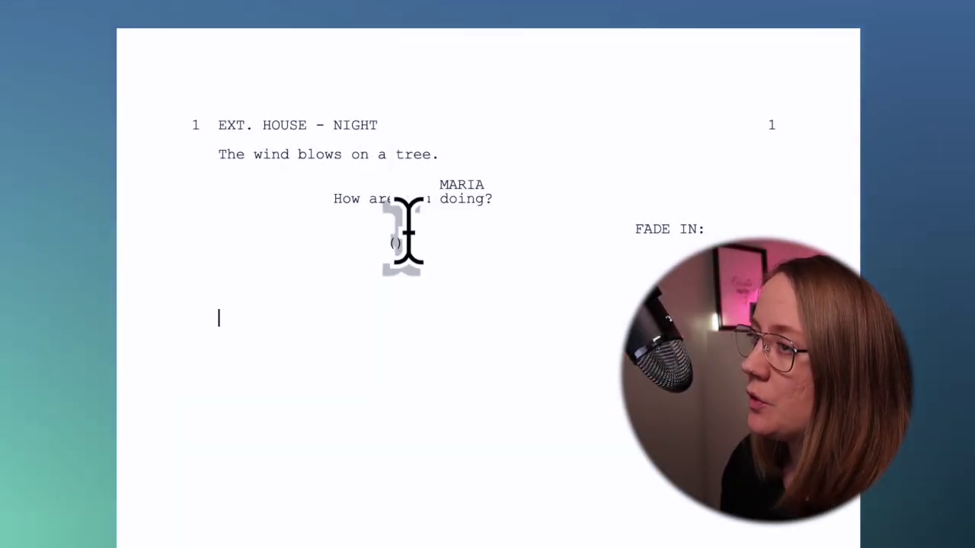
Step: Attach a note reading 'Needs more action!' to Maria's dialogue line
right_click(497, 197)
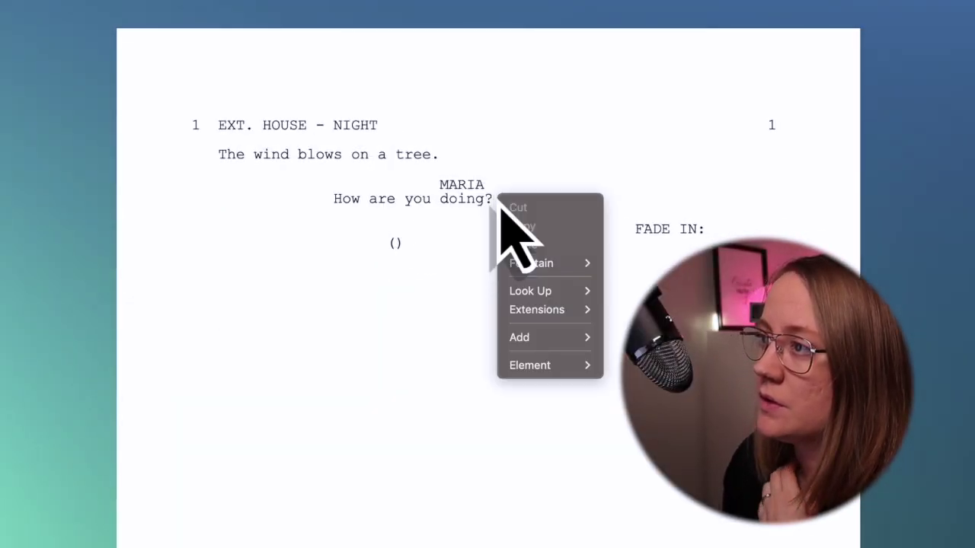
mouse_move(583, 338)
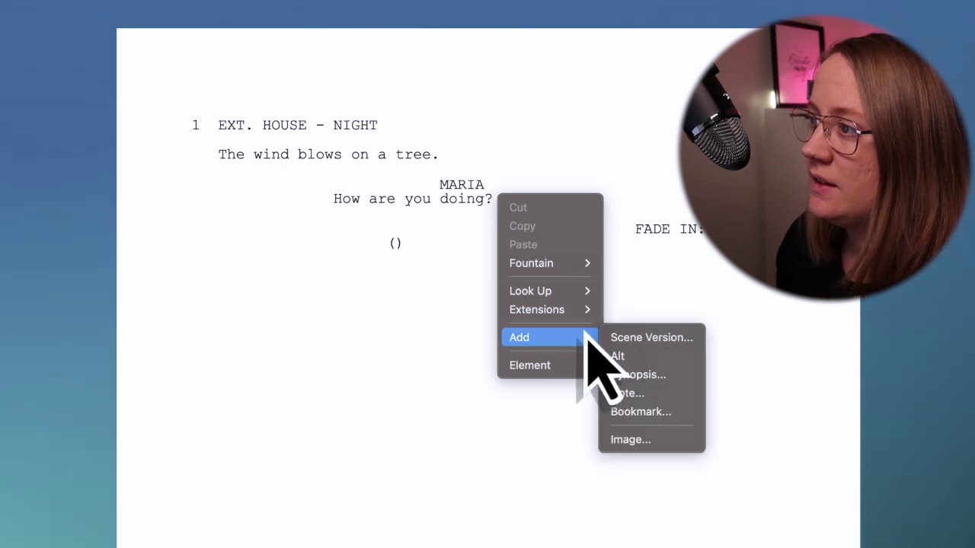
click(652, 396)
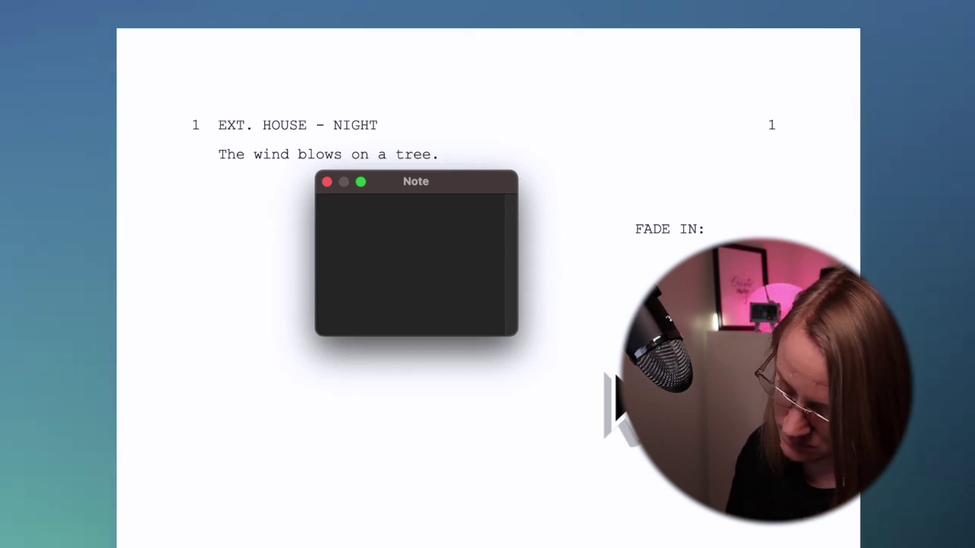
text(Needs more action!)
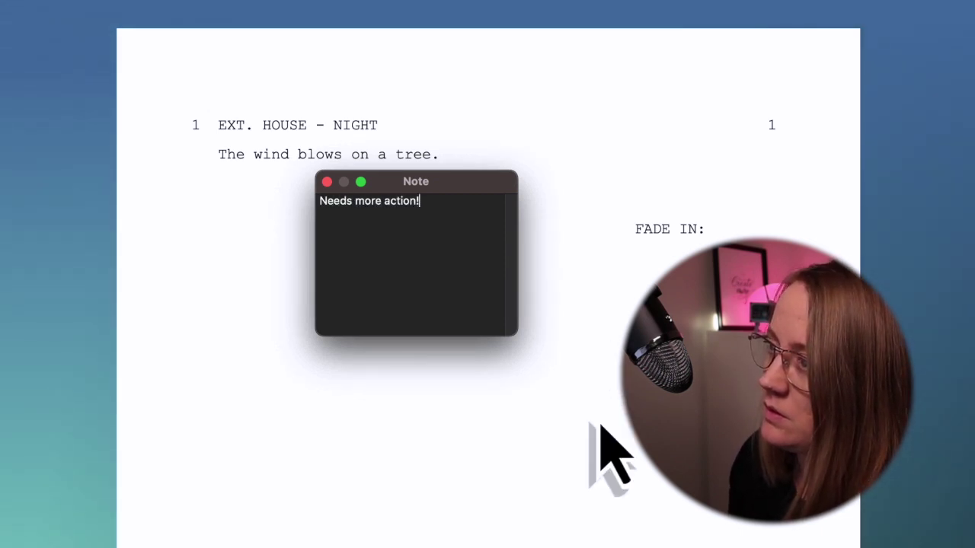
click(326, 181)
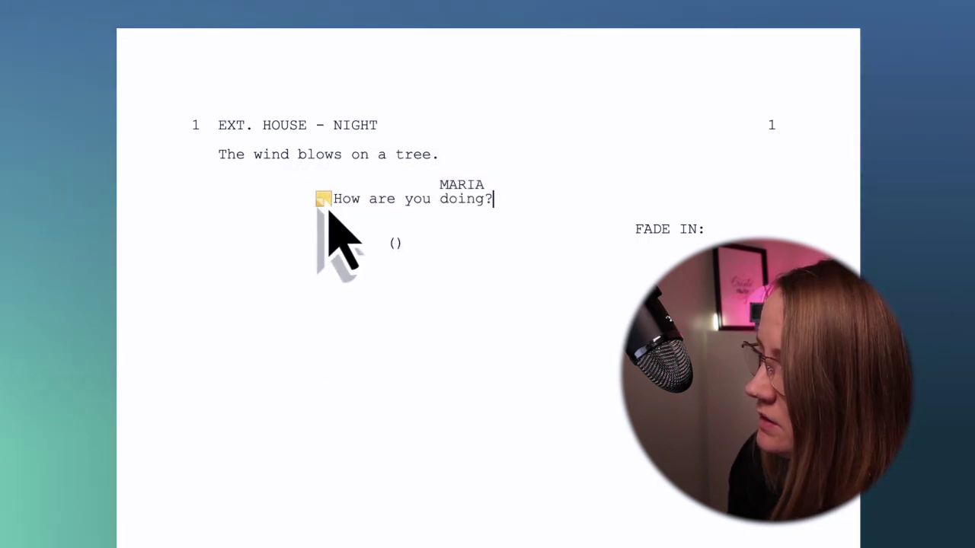
Step: Reopen the attached note from its marker to check its text, then close it
click(374, 263)
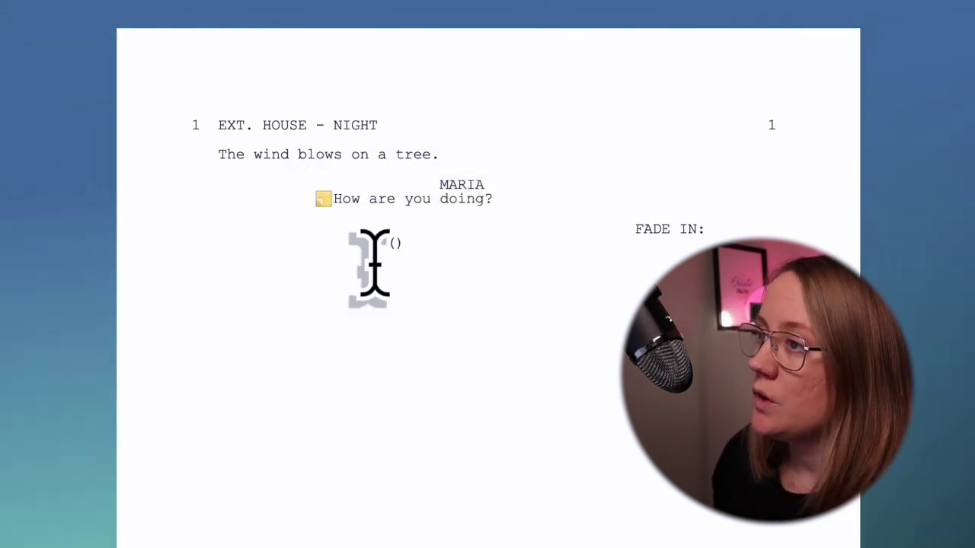
click(324, 198)
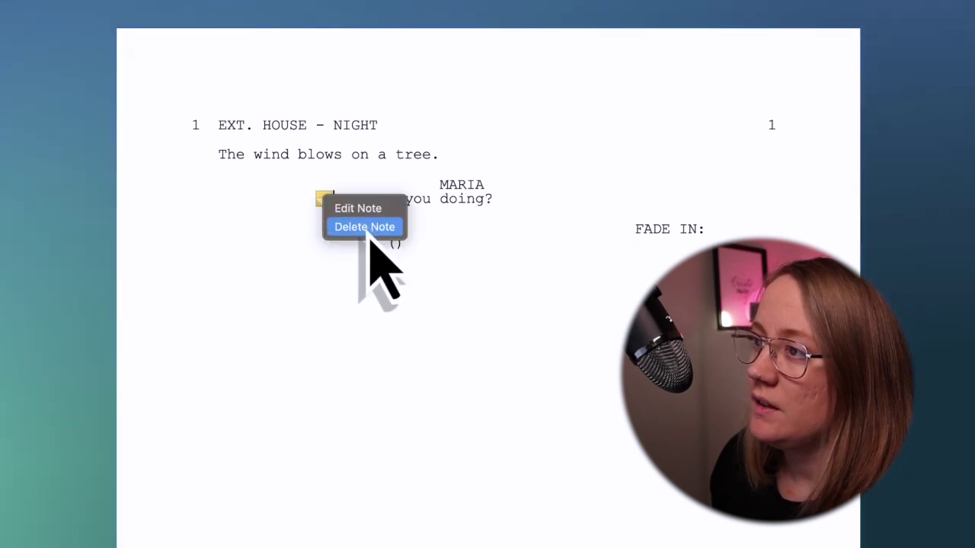
click(352, 293)
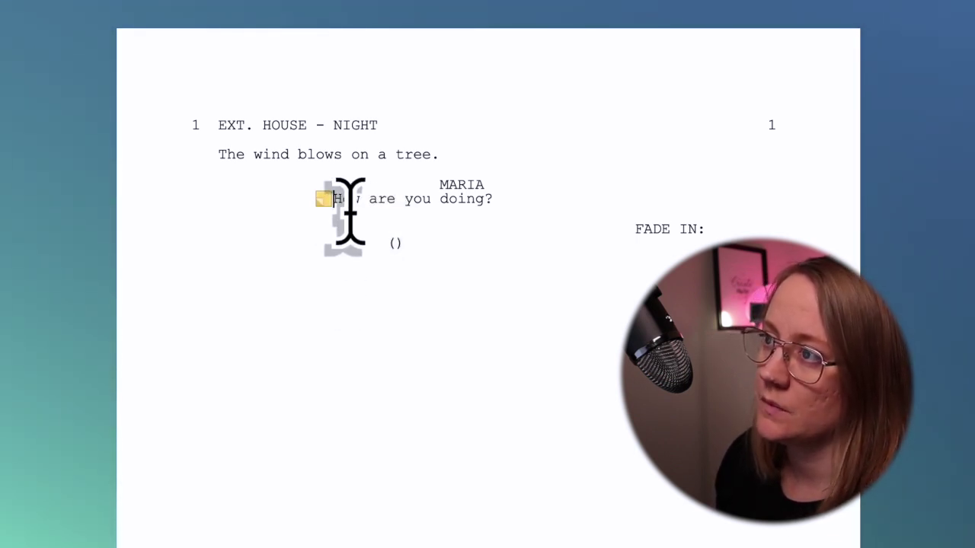
click(325, 200)
click(353, 208)
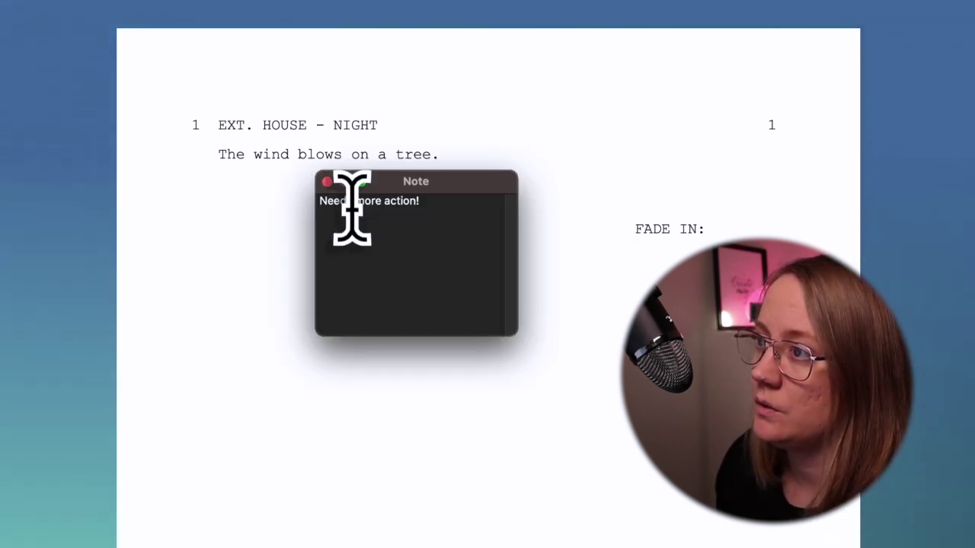
click(327, 182)
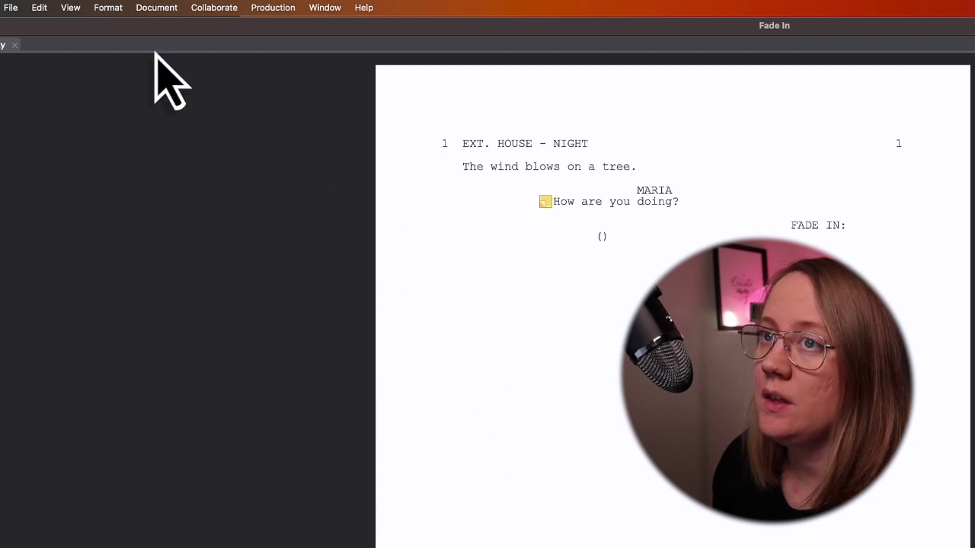
Step: Open the File menu to reach the Create PDF options
click(11, 8)
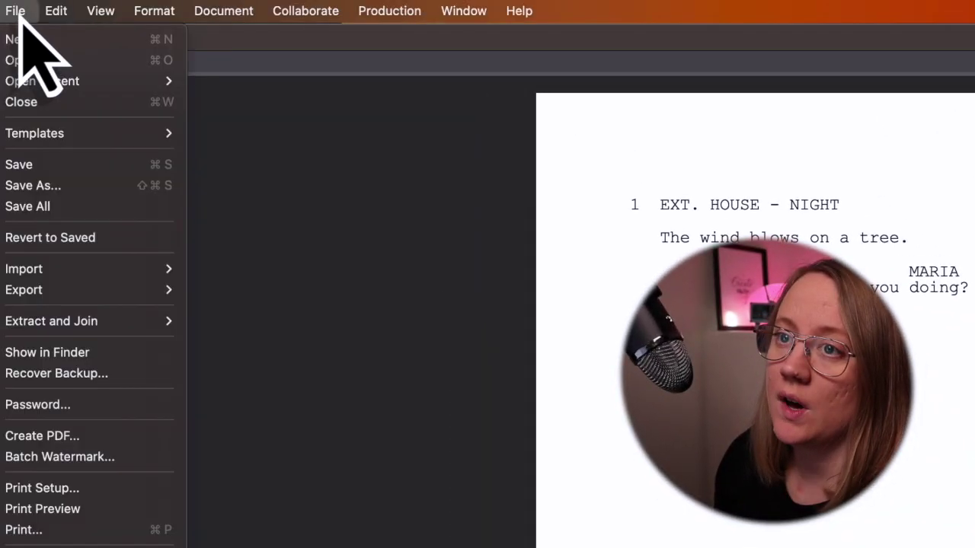
Step: Show the File > Export submenu listing Ebook (.epub), Final Draft (.fdx), Fountain, HTML and RTF
mouse_move(82, 293)
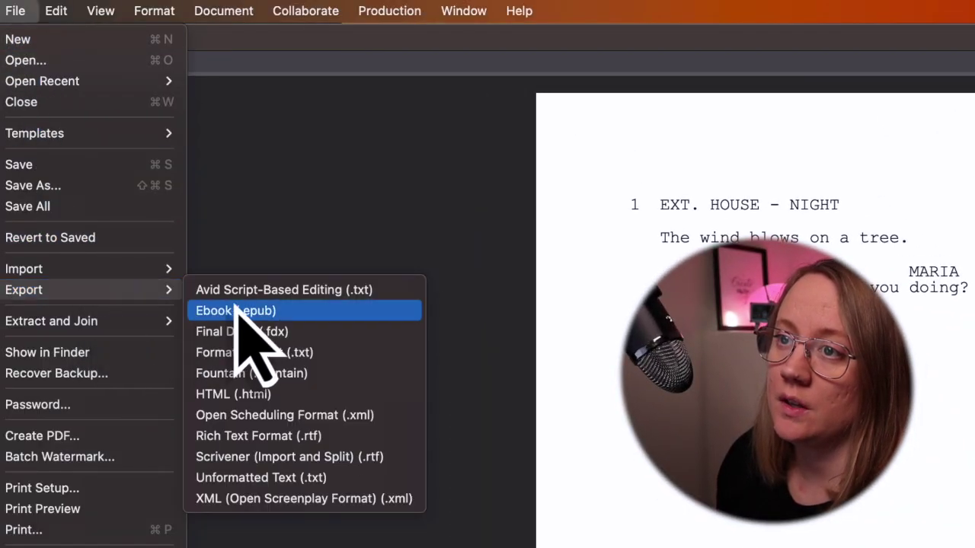